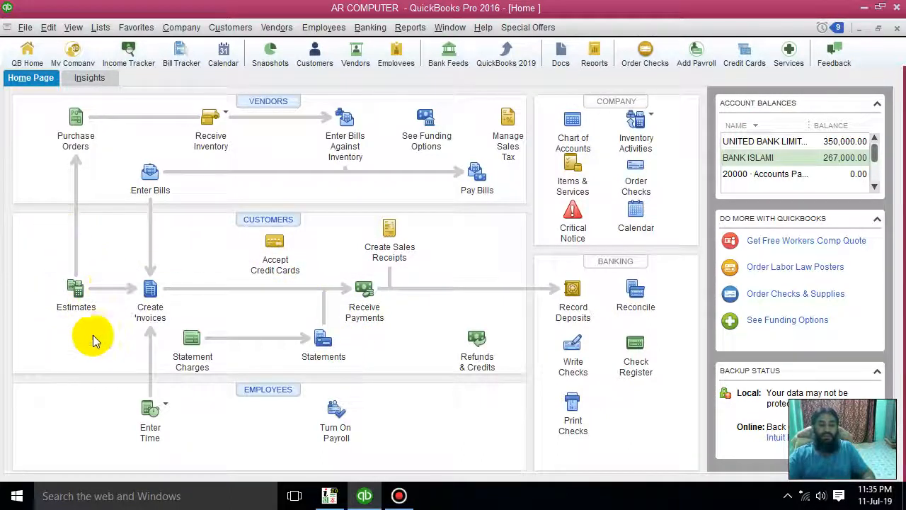
# - Start a new estimate and select Infra as the customer
pyautogui.click(80, 288)
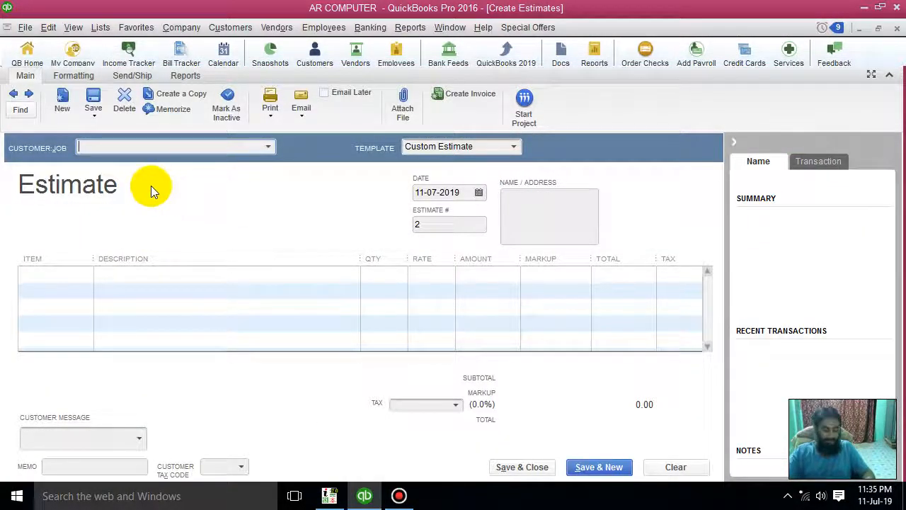
pyautogui.press('super+plus')
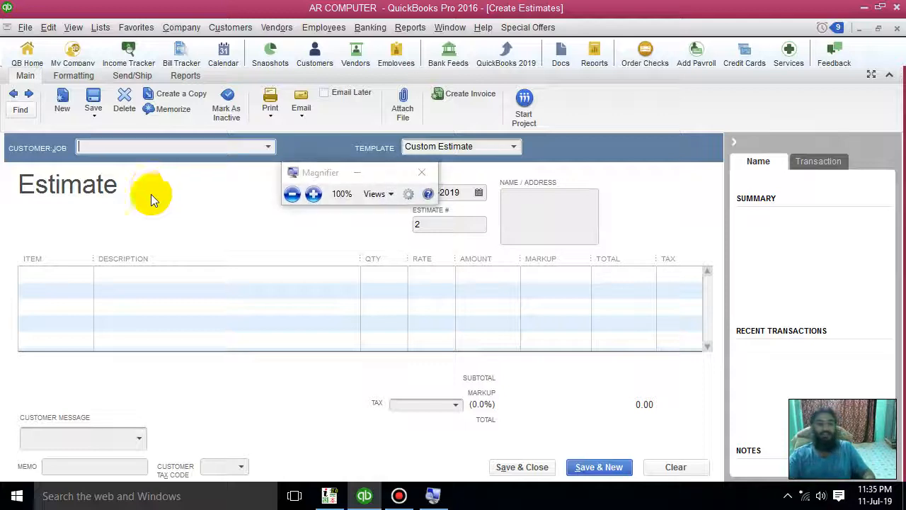
pyautogui.click(361, 178)
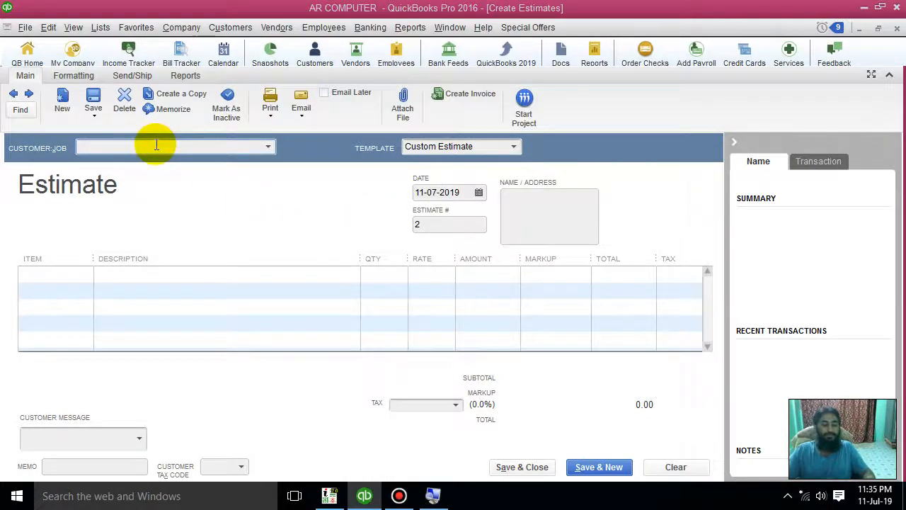
pyautogui.press('super+plus')
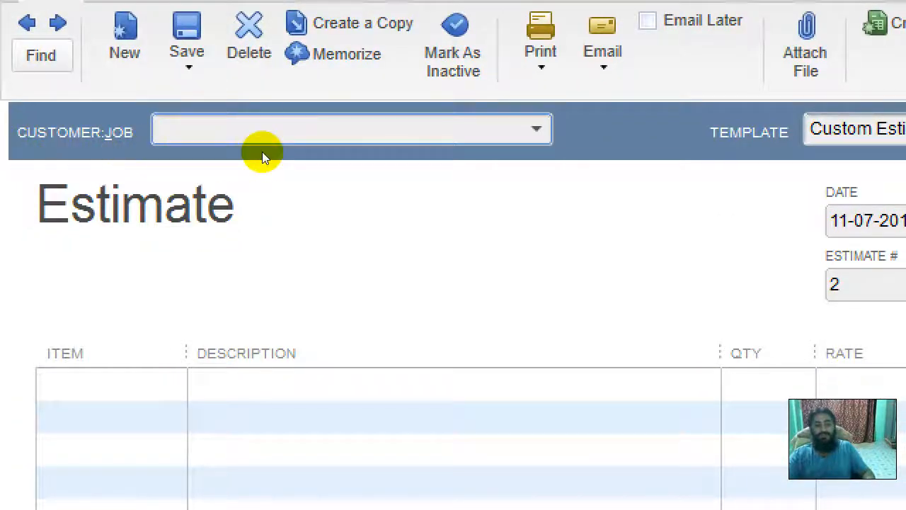
pyautogui.click(267, 147)
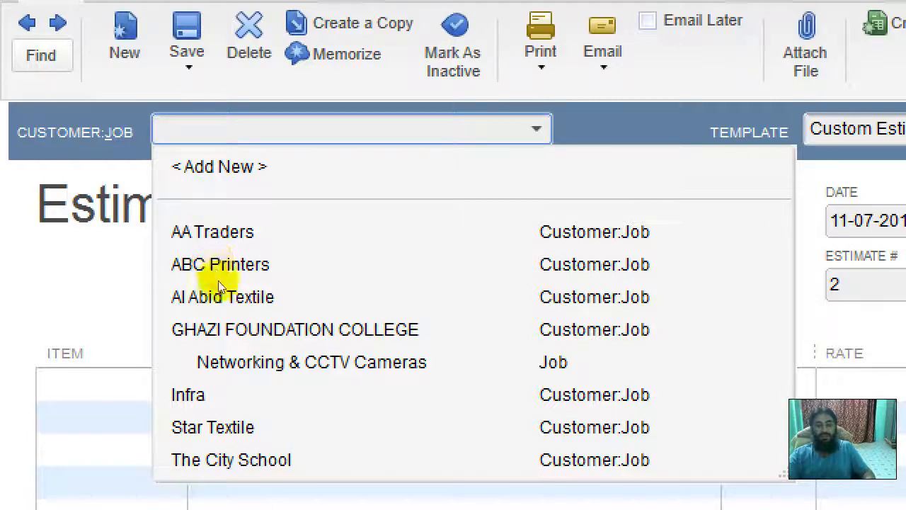
pyautogui.click(100, 278)
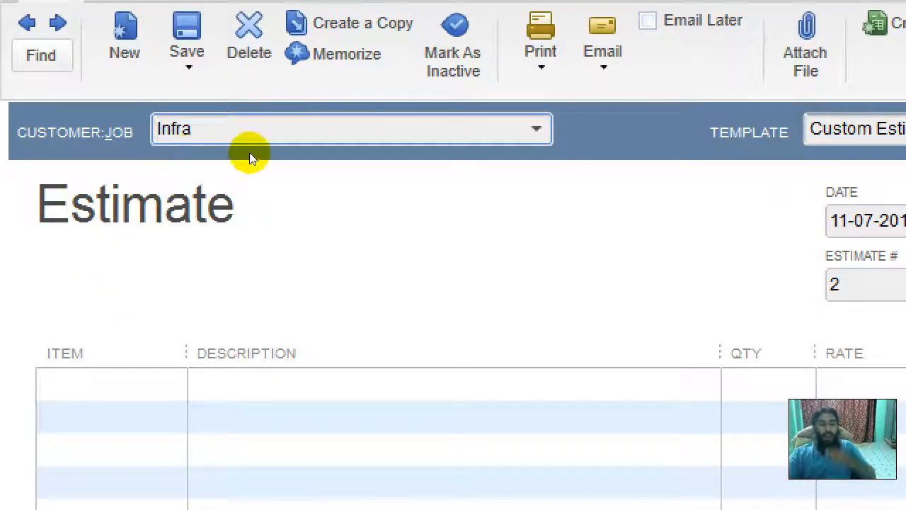
pyautogui.click(269, 155)
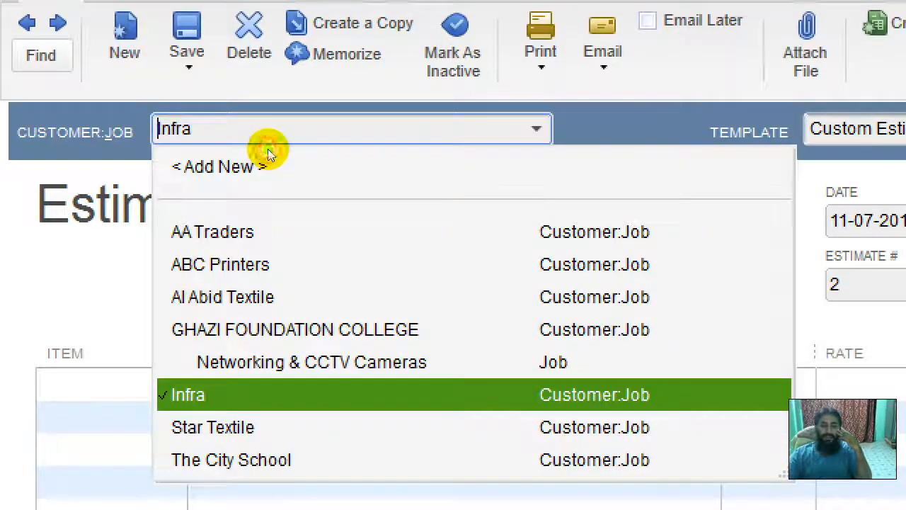
pyautogui.click(109, 276)
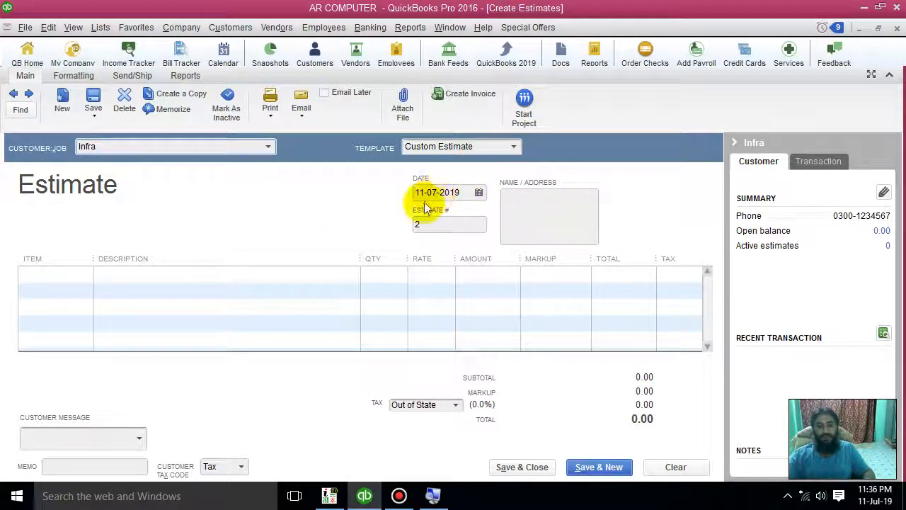
# - Set the estimate number to 1
pyautogui.click(418, 224)
pyautogui.write('1')
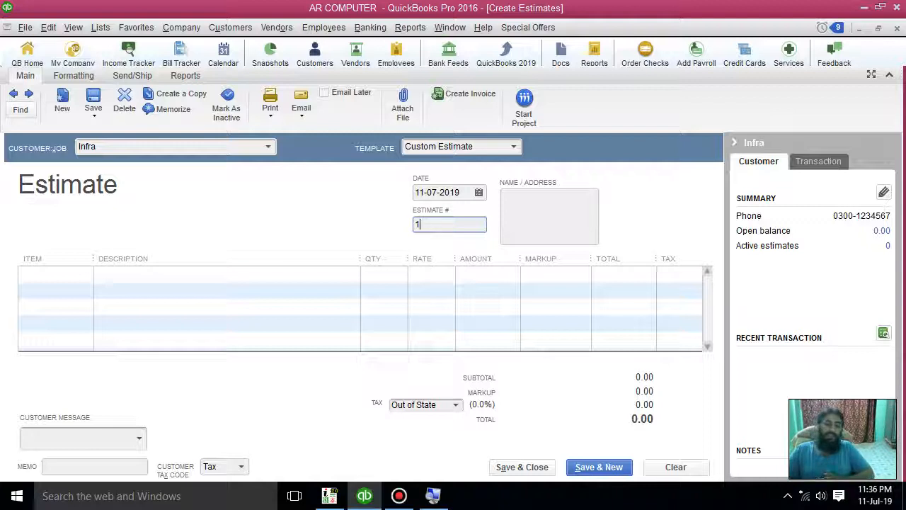
pyautogui.click(543, 212)
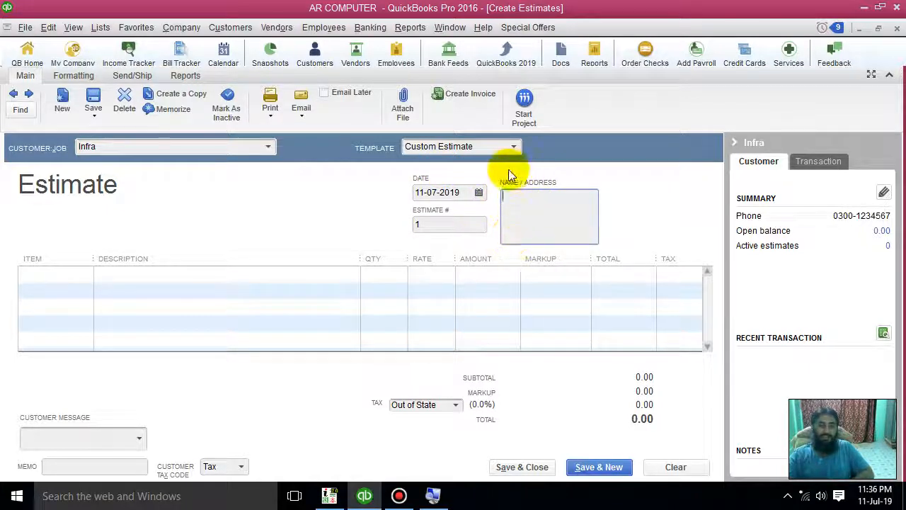
# - Add the inventory part DELL OPTIPLEX 760 as the first line item with a quantity of 1
pyautogui.click(63, 275)
pyautogui.click(85, 274)
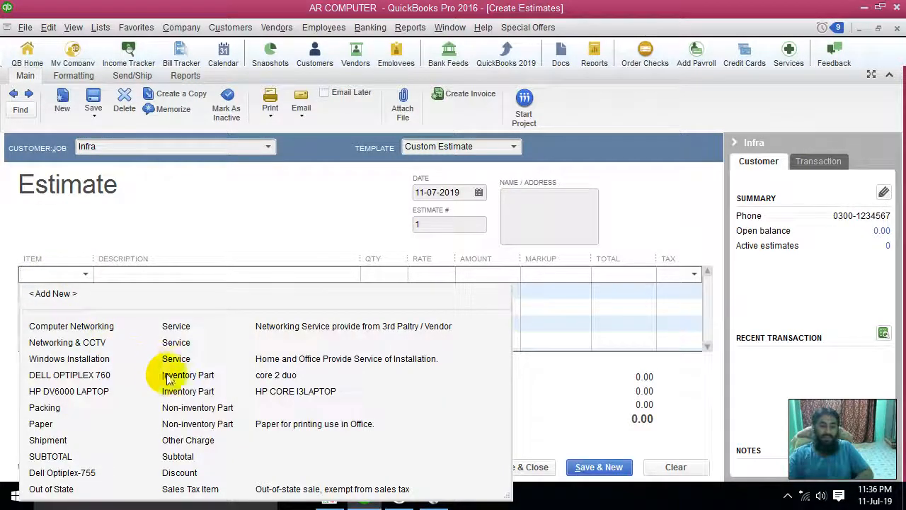
pyautogui.click(215, 377)
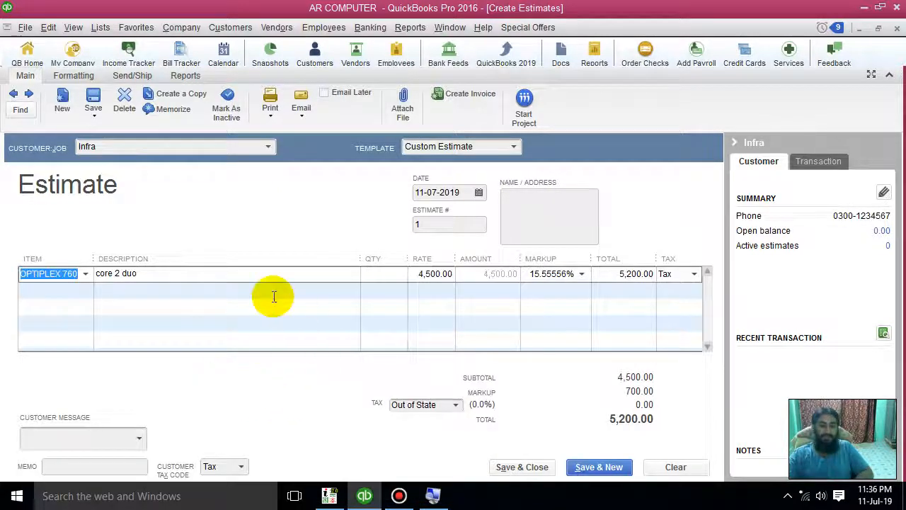
pyautogui.click(364, 275)
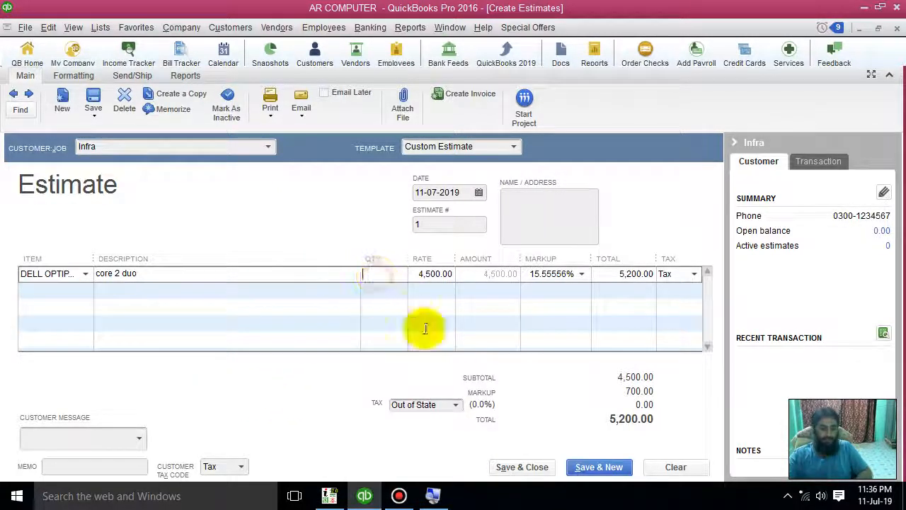
pyautogui.click(486, 312)
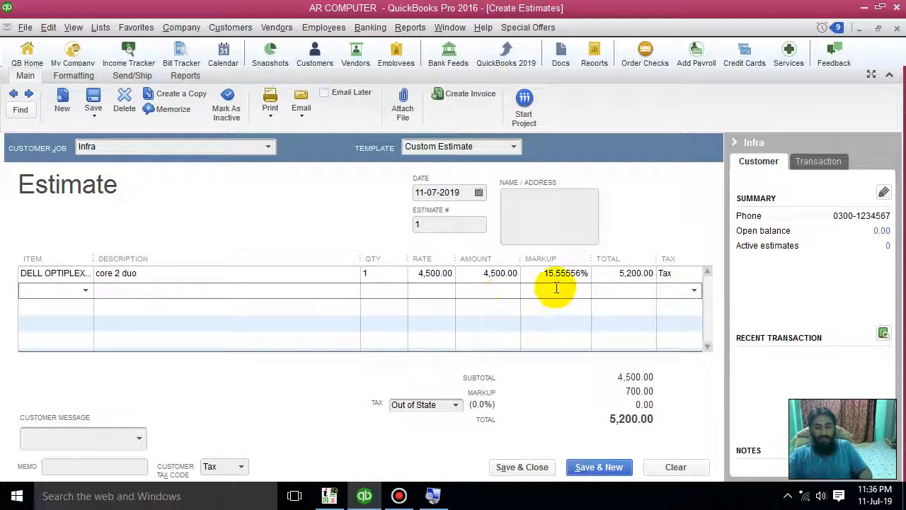
# - Set the markup of the DELL OPTIPLEX 760 line to 0
pyautogui.moveTo(546, 275); pyautogui.dragTo(576, 273)
pyautogui.click(582, 275)
pyautogui.write('0')
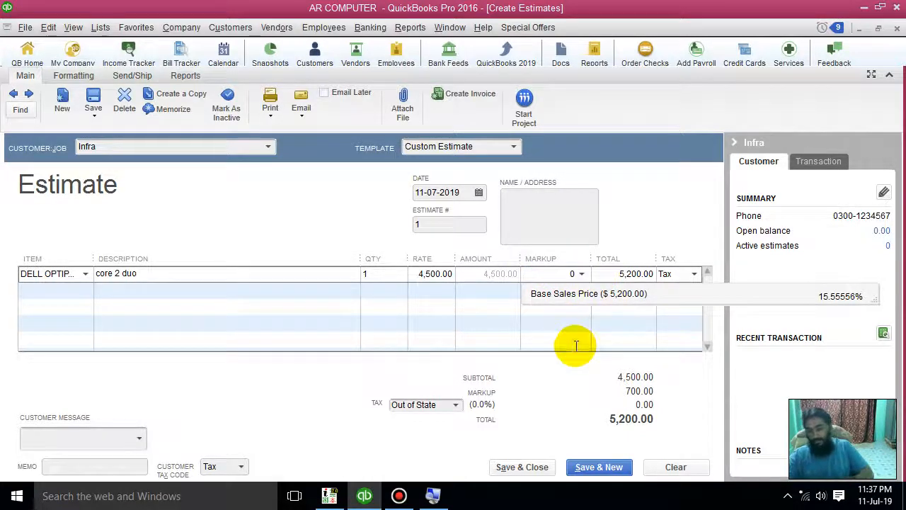
pyautogui.press('Return')
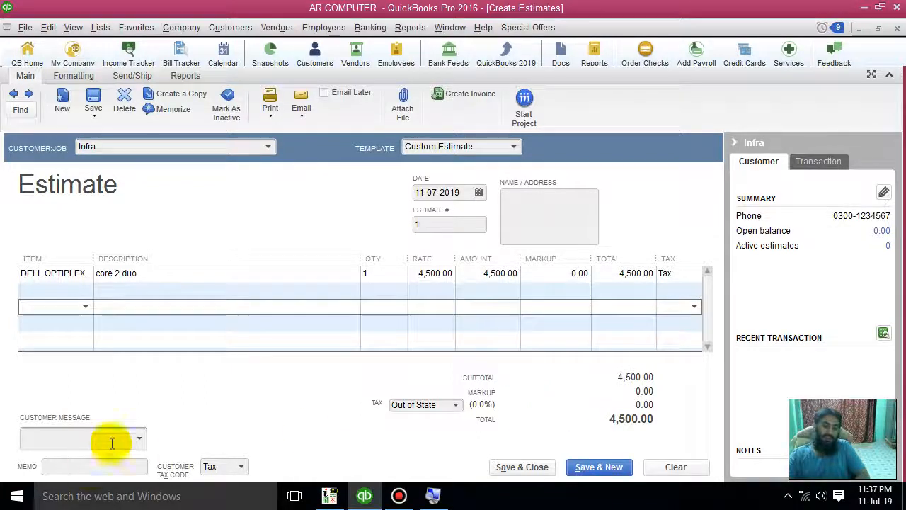
# - Set the customer message to "Thank you for your business." and keep the customer tax code as Tax
pyautogui.click(137, 436)
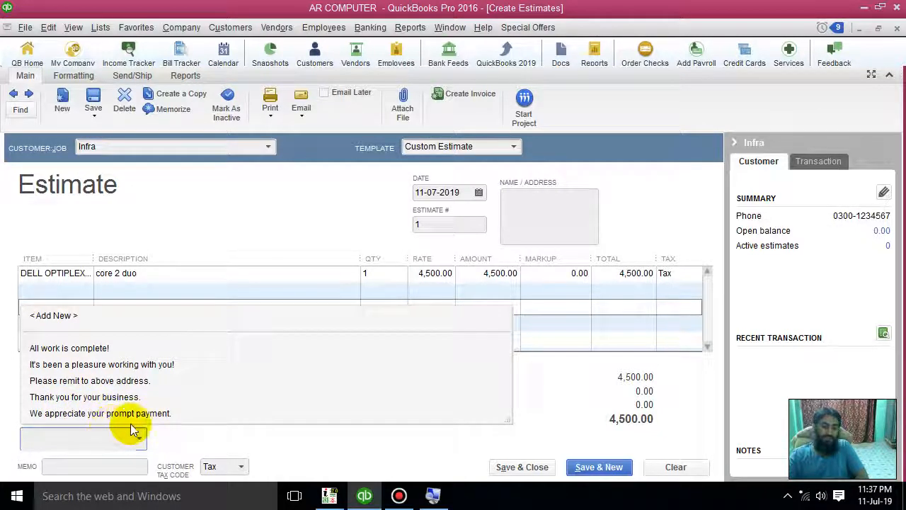
pyautogui.click(76, 396)
pyautogui.click(106, 466)
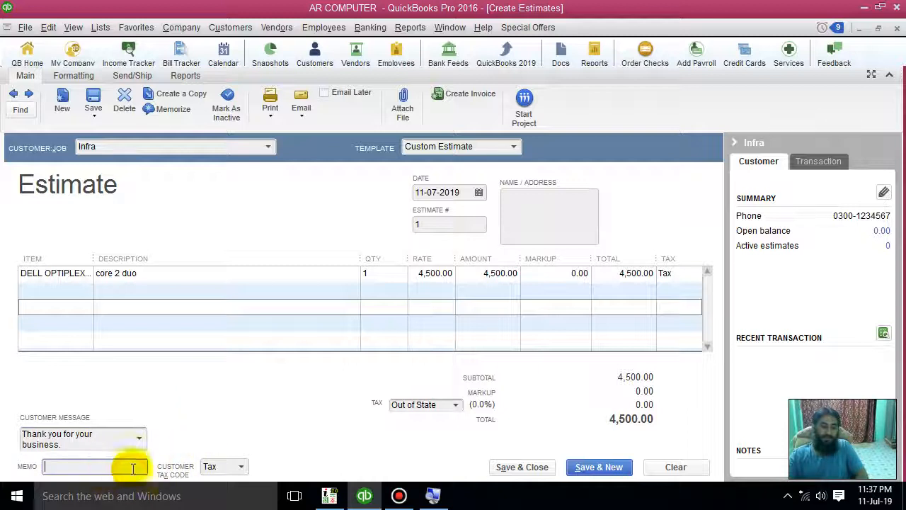
pyautogui.click(241, 466)
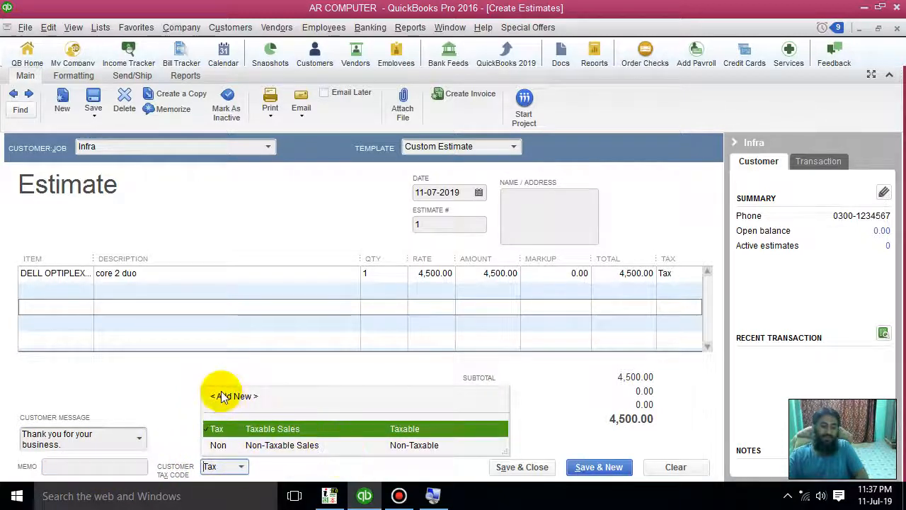
pyautogui.click(227, 369)
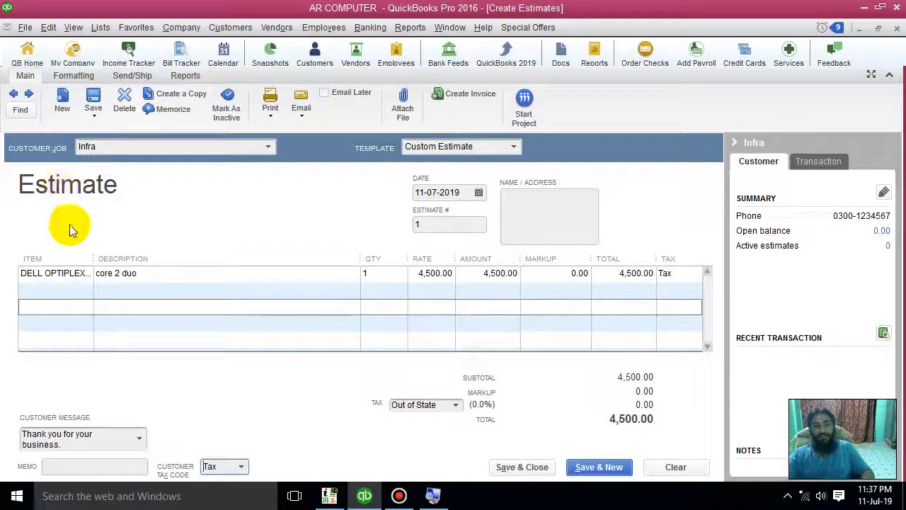
# - Preview the printed estimate, examine it enlarged from the header to the totals, and close the preview
pyautogui.click(309, 116)
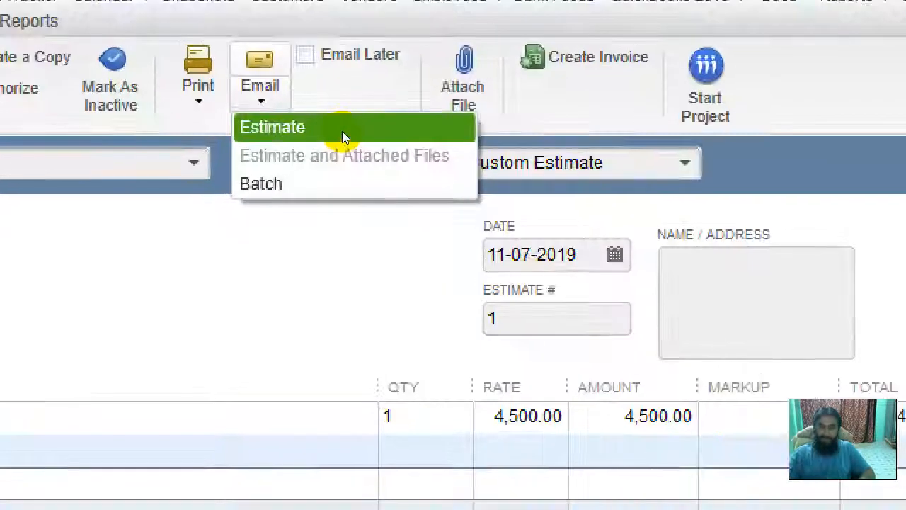
pyautogui.click(205, 99)
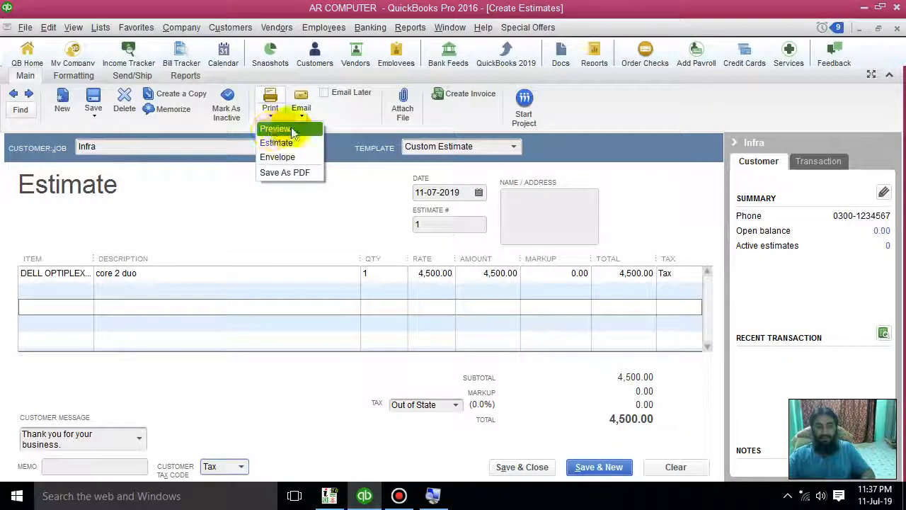
pyautogui.click(286, 131)
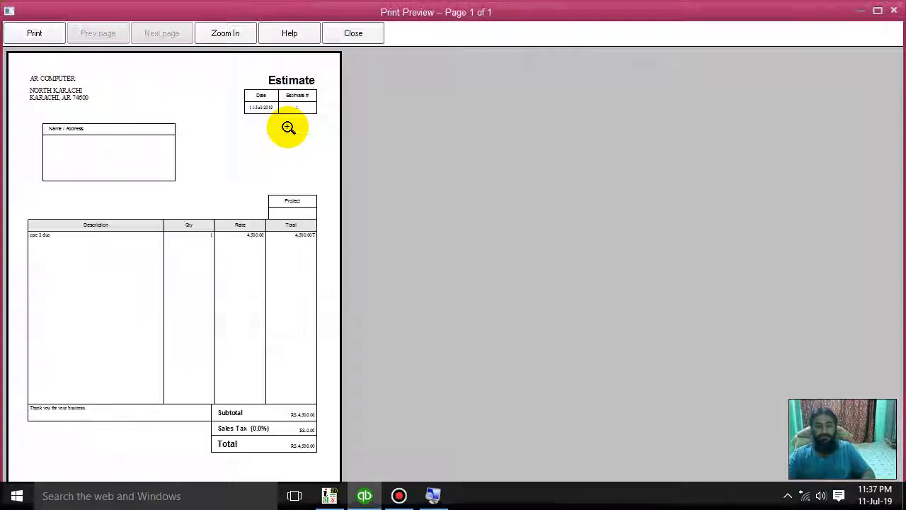
pyautogui.click(288, 128)
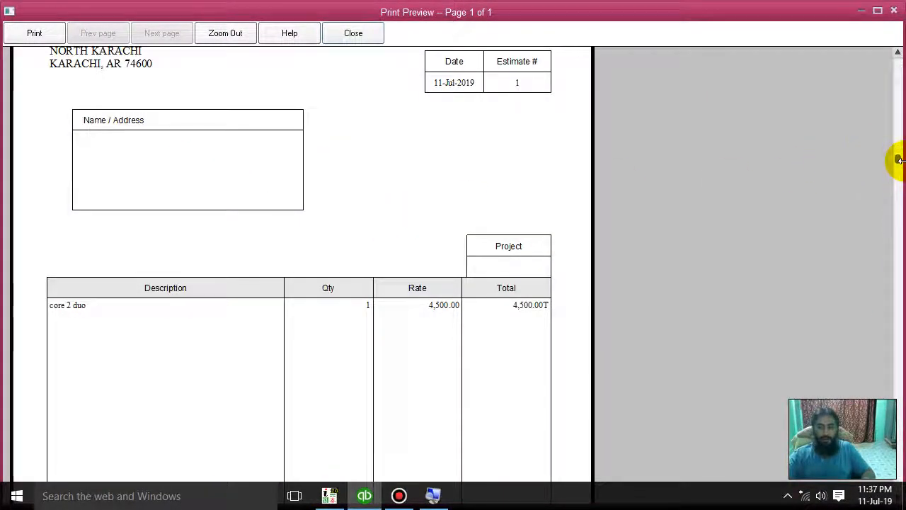
pyautogui.moveTo(898, 162); pyautogui.dragTo(897, 84)
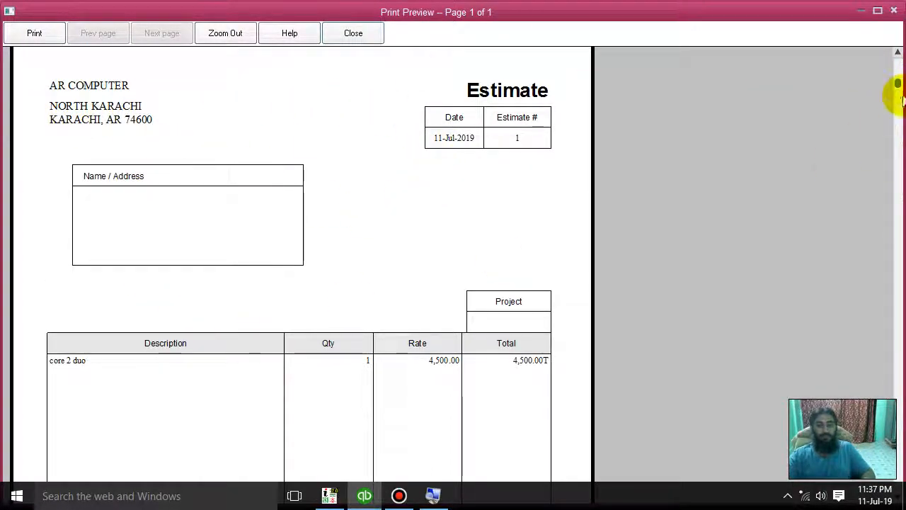
pyautogui.moveTo(893, 81); pyautogui.dragTo(882, 224)
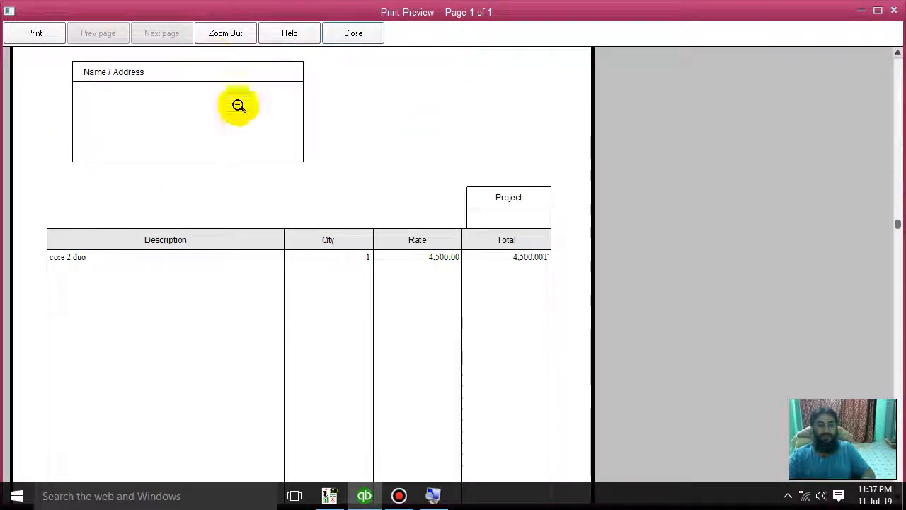
pyautogui.moveTo(897, 225); pyautogui.dragTo(894, 416)
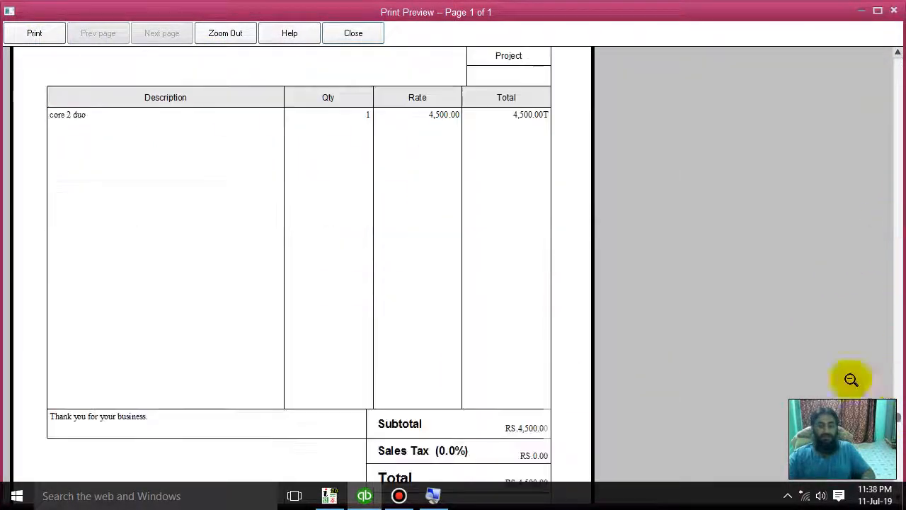
pyautogui.click(894, 11)
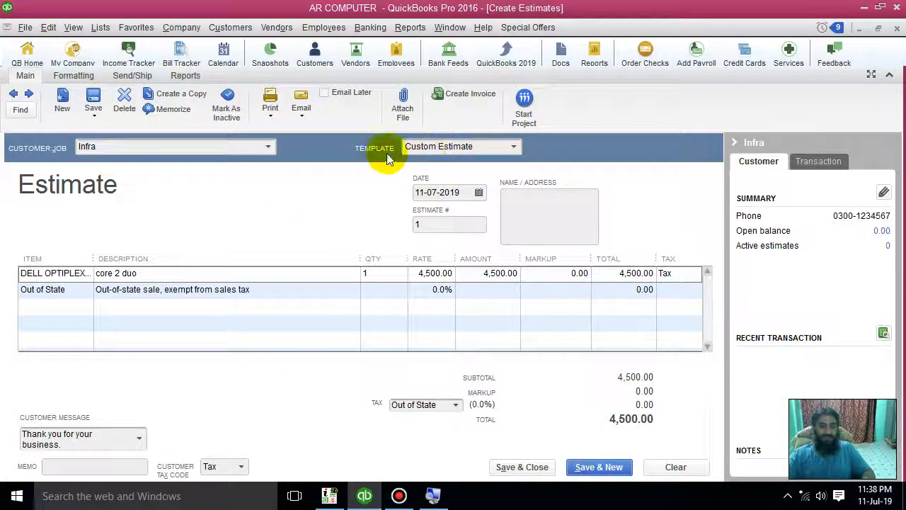
# - Check which templates are available for the estimate
pyautogui.click(511, 147)
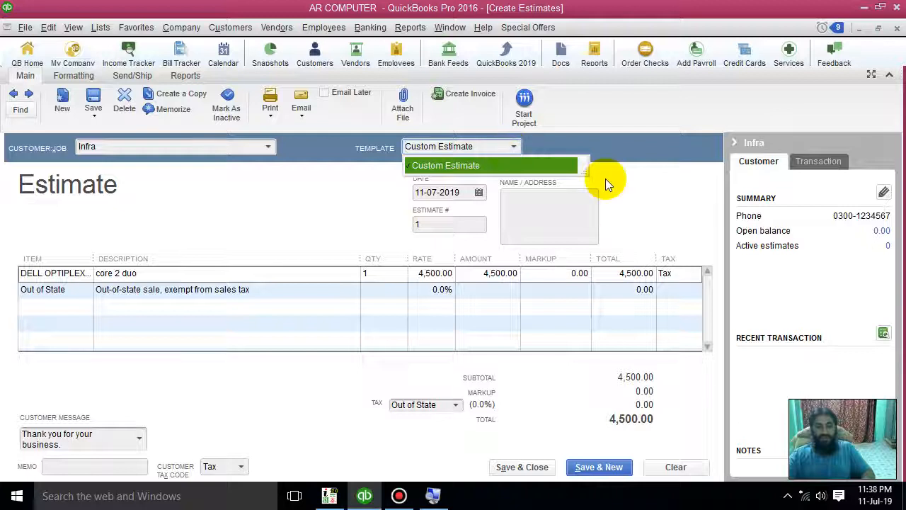
pyautogui.click(606, 180)
pyautogui.click(517, 147)
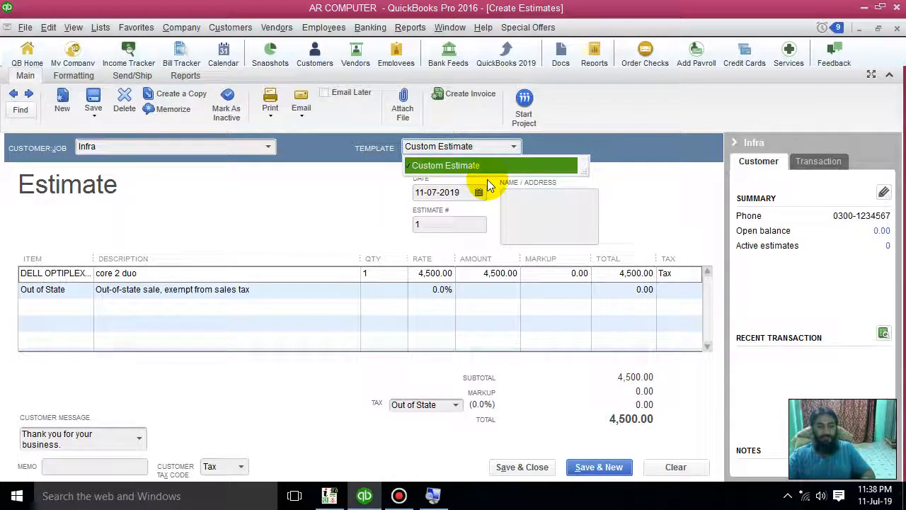
pyautogui.click(652, 203)
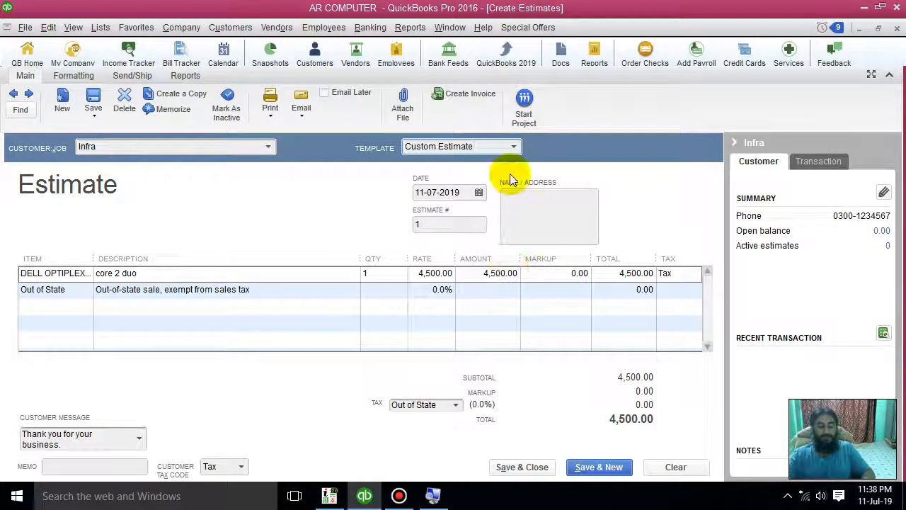
pyautogui.click(515, 146)
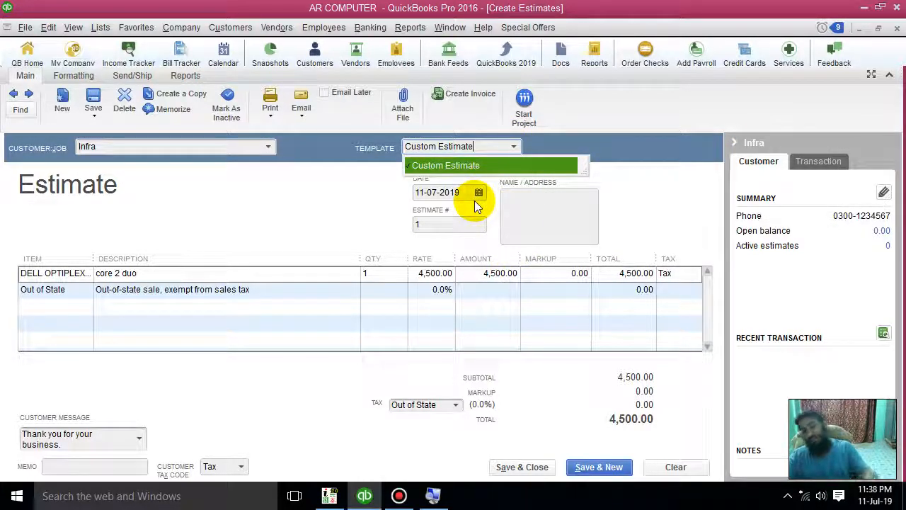
pyautogui.click(617, 207)
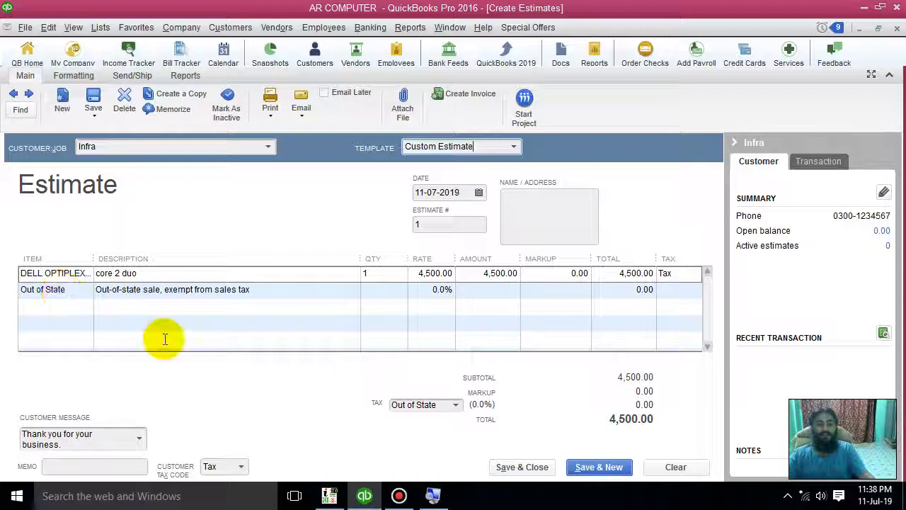
# - Remove the Out of State line from the estimate's item table
pyautogui.click(210, 295)
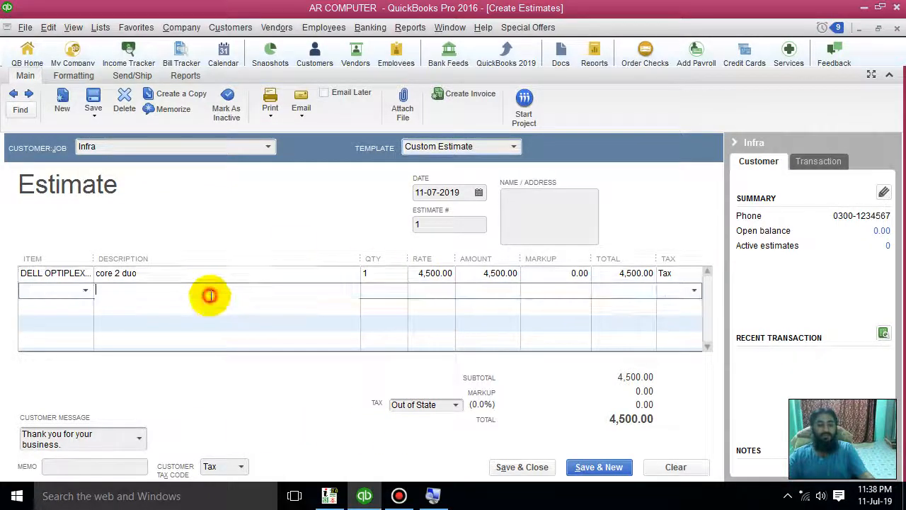
pyautogui.click(71, 287)
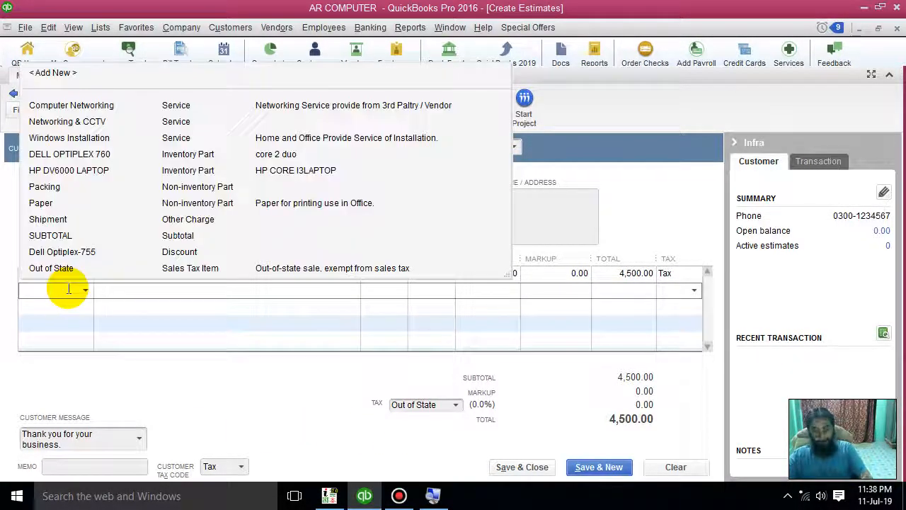
pyautogui.click(154, 401)
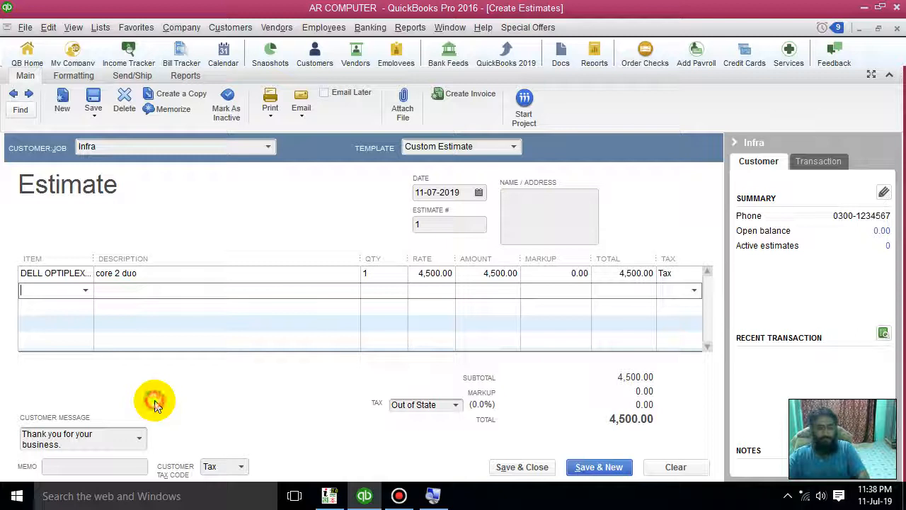
pyautogui.click(174, 272)
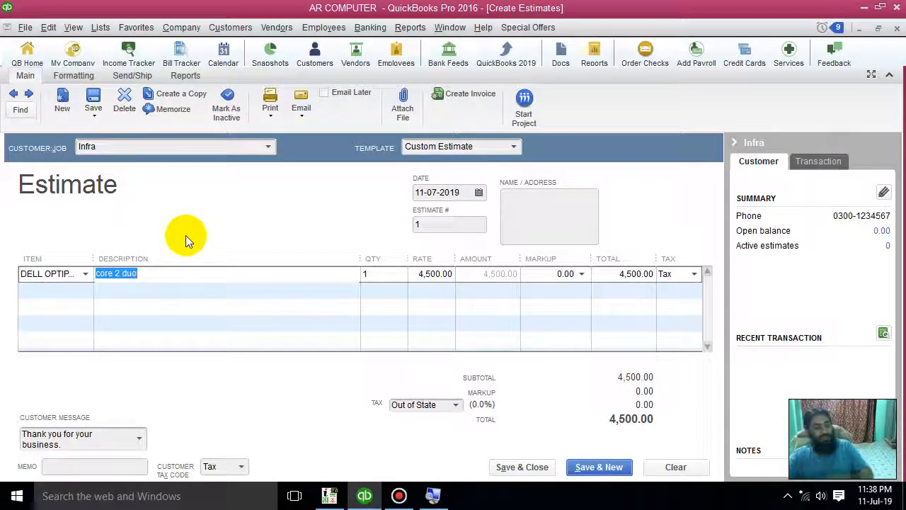
# - Keep DELL OPTIPLEX 760 as the estimate's item, and save and close the estimate
pyautogui.click(85, 273)
pyautogui.click(165, 219)
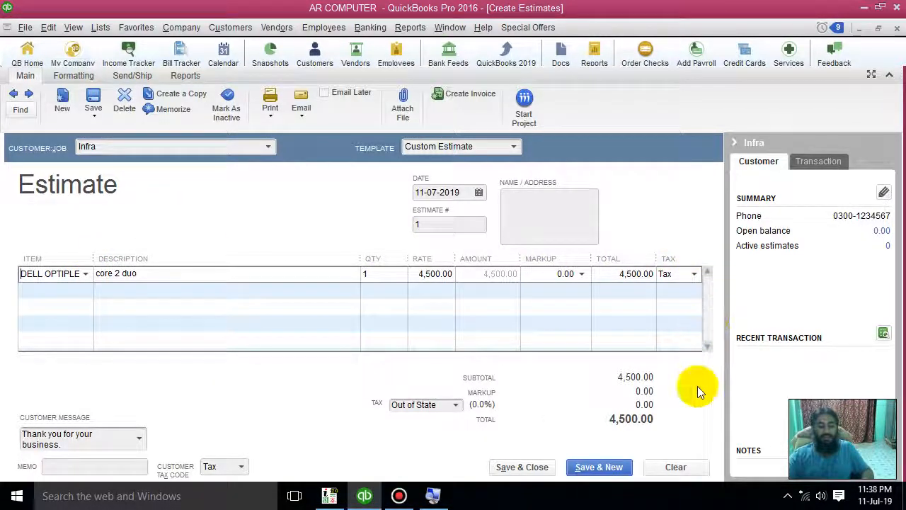
pyautogui.click(522, 469)
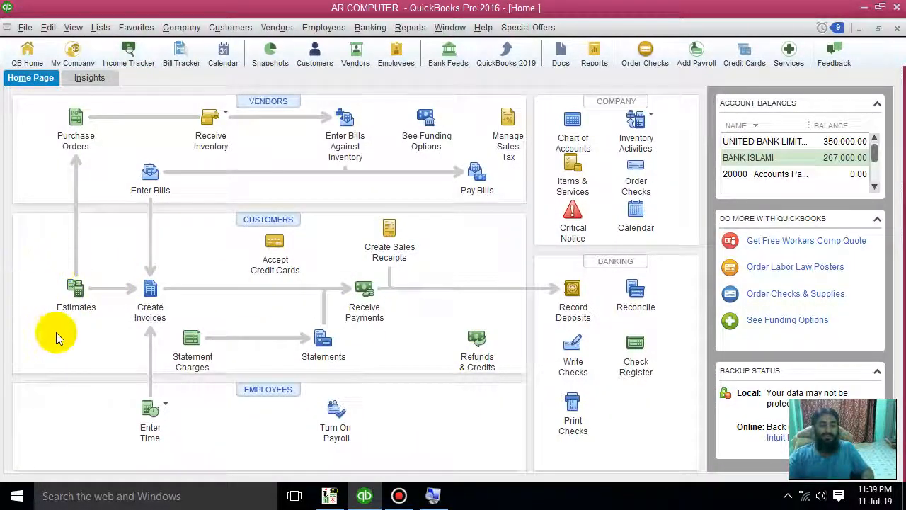
# - Reopen the saved estimate for Infra and check the options for creating a progress invoice from it, without creating one
pyautogui.click(76, 304)
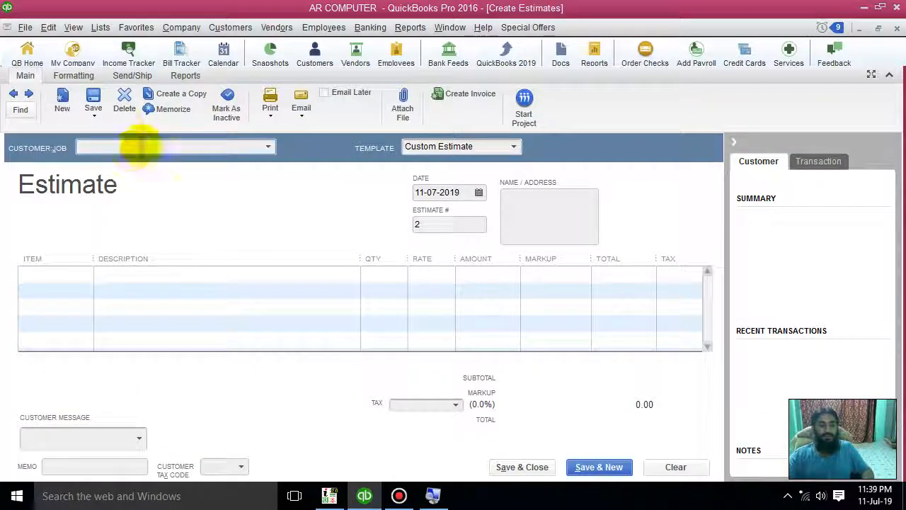
pyautogui.click(13, 94)
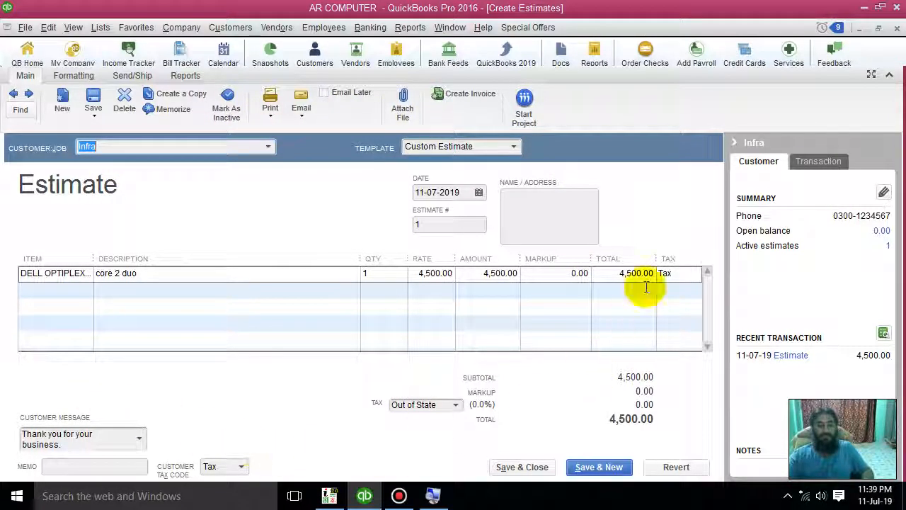
pyautogui.click(463, 95)
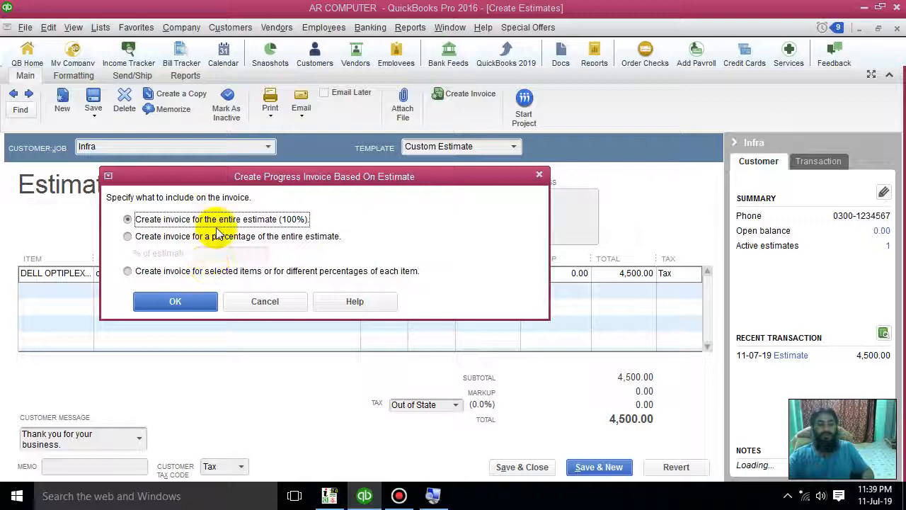
pyautogui.click(291, 298)
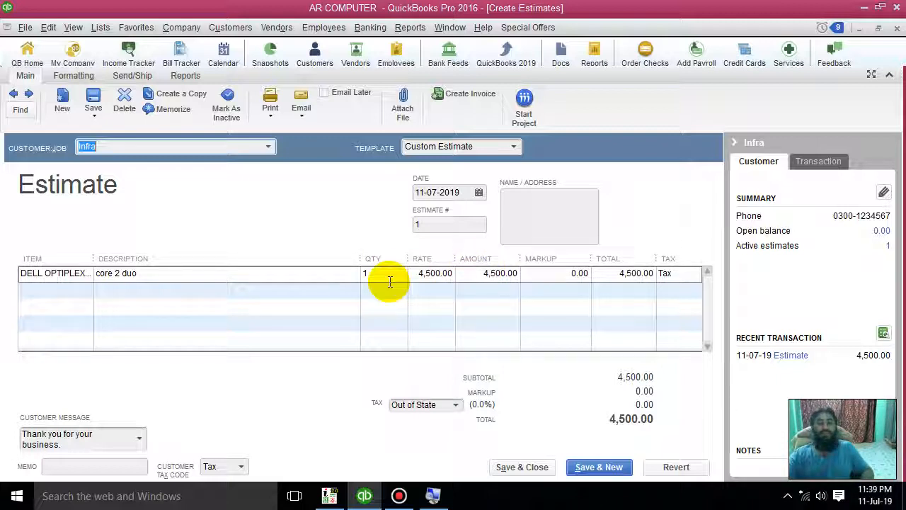
# - Open the quantity of the DELL OPTIPLEX 760 line for editing
pyautogui.click(390, 281)
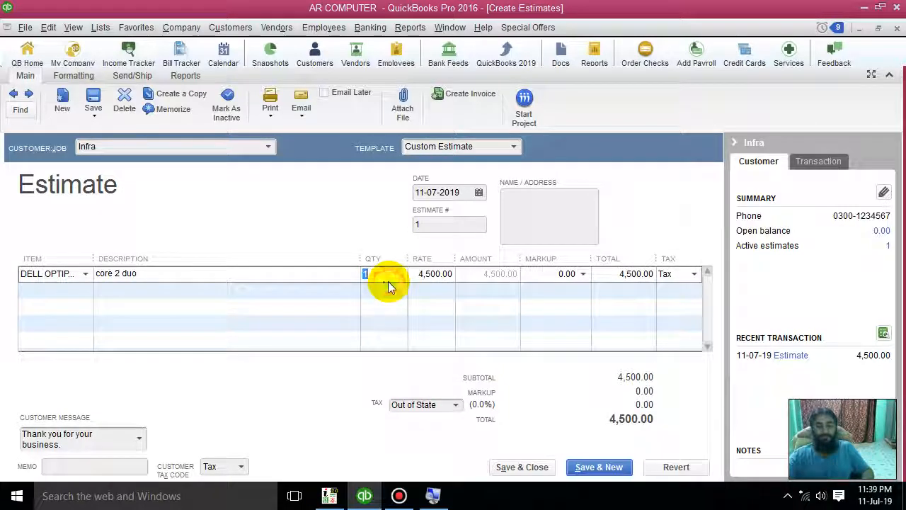